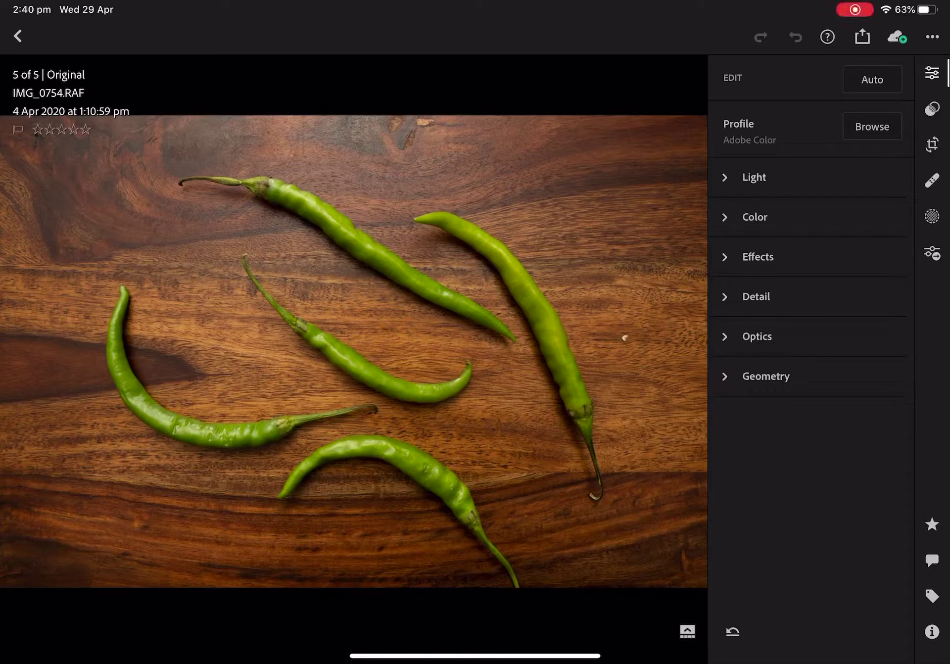
# In Light, set Exposure +0.86, Contrast +10, Highlights -38, Whites -25 and darken the Blacks.
pyautogui.click(754, 177)
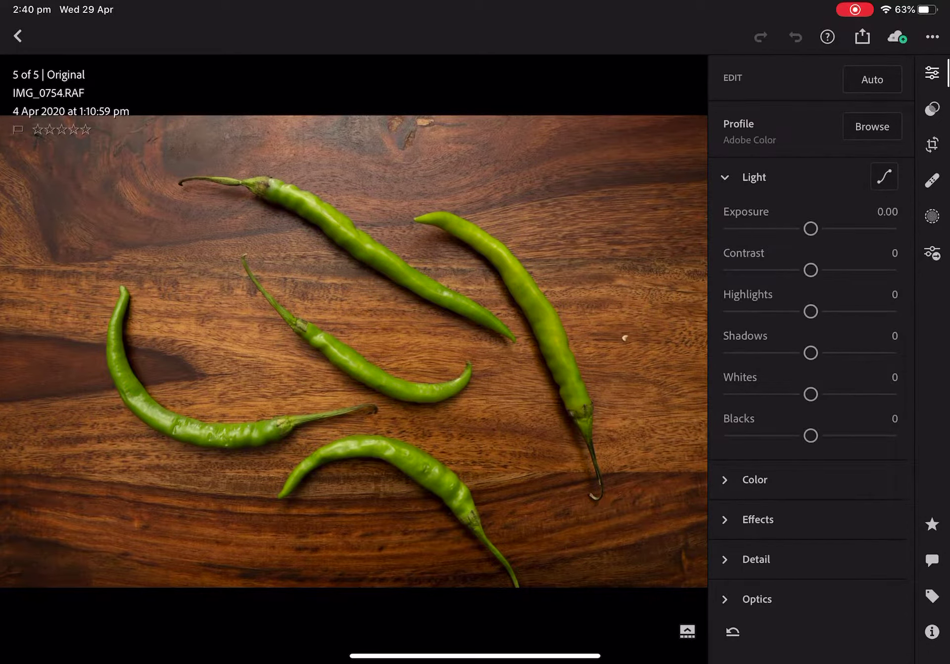
pyautogui.moveTo(810, 229); pyautogui.dragTo(829, 229)
pyautogui.moveTo(810, 270); pyautogui.dragTo(821, 270)
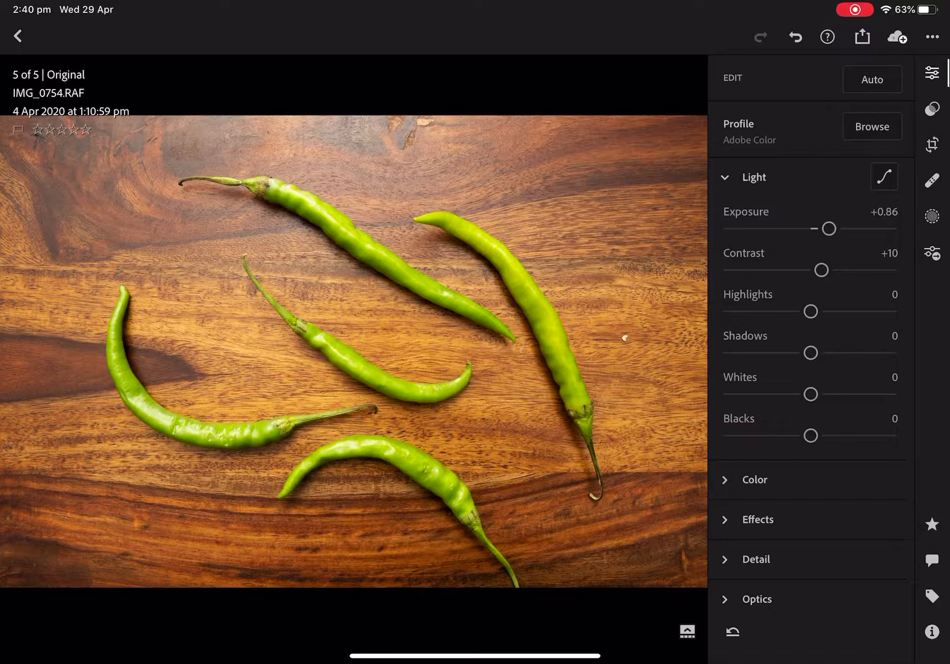
pyautogui.moveTo(810, 312); pyautogui.dragTo(774, 311)
pyautogui.moveTo(811, 352)
pyautogui.mouseDown()
pyautogui.moveTo(827, 353)
pyautogui.moveTo(791, 353)
pyautogui.moveTo(829, 353)
pyautogui.moveTo(810, 353)
pyautogui.mouseUp()
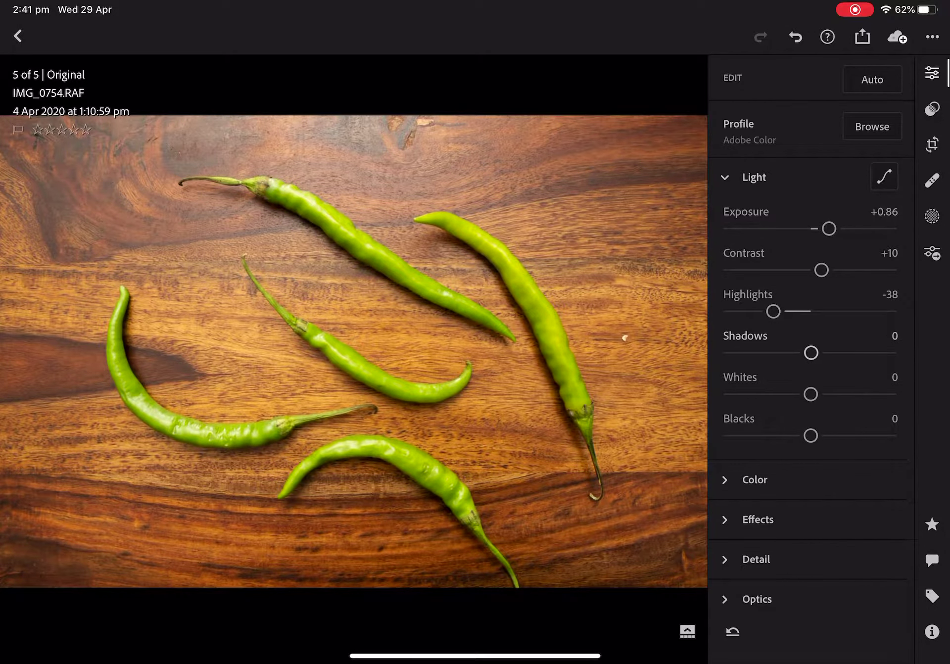
pyautogui.moveTo(810, 394)
pyautogui.mouseDown()
pyautogui.moveTo(749, 395)
pyautogui.moveTo(805, 394)
pyautogui.moveTo(785, 395)
pyautogui.mouseUp()
pyautogui.moveTo(811, 436); pyautogui.dragTo(789, 435)
pyautogui.click(933, 144)
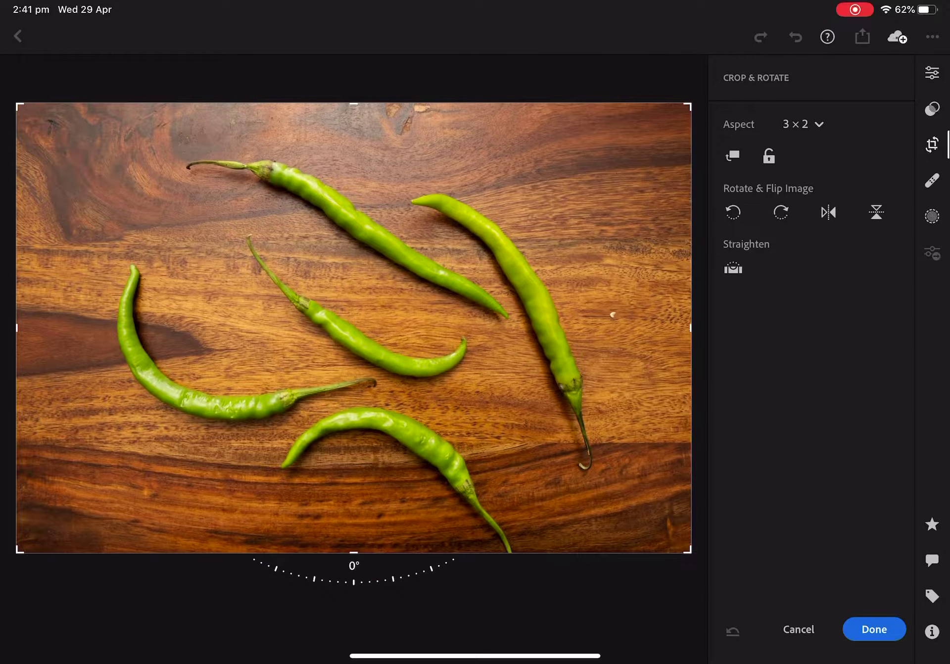
# Trim wood off the top edge for a shorter, wider crop, and apply it.
pyautogui.moveTo(353, 327); pyautogui.dragTo(353, 301)
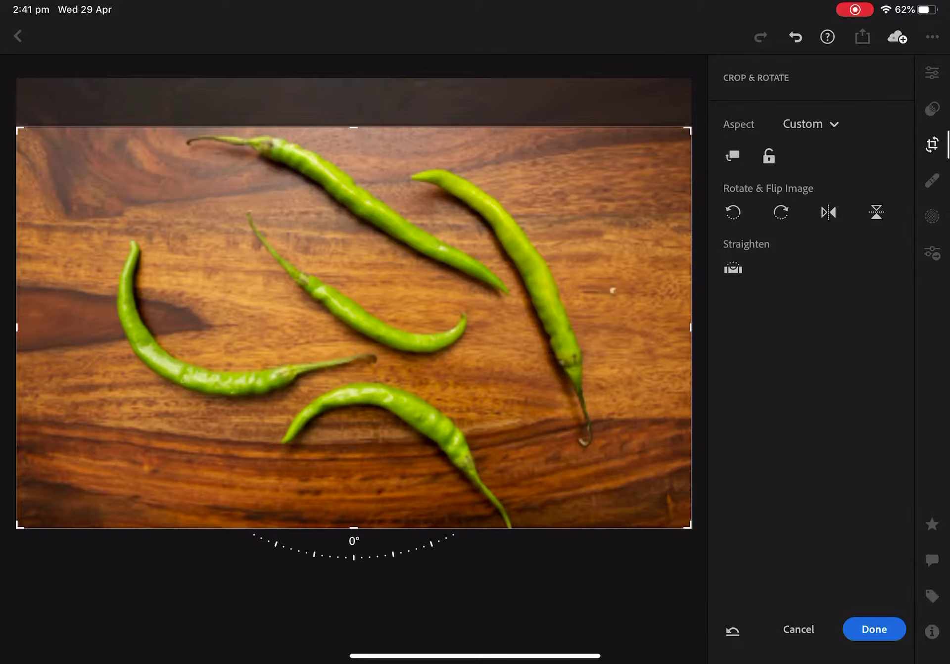
pyautogui.click(875, 629)
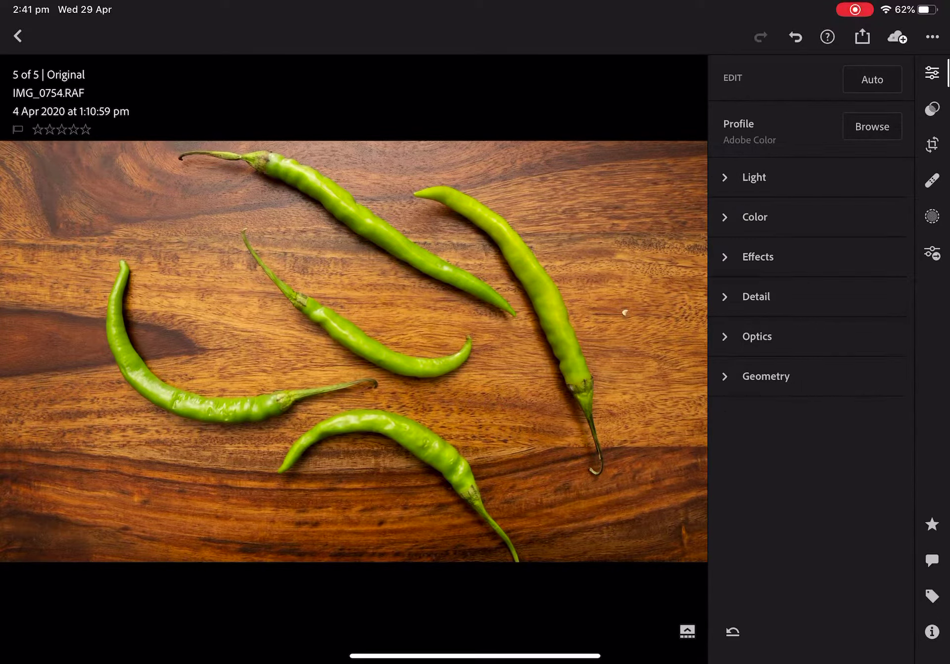
# In Color, set Temp to 7391K, Vibrance -8 and Saturation +4.
pyautogui.click(755, 217)
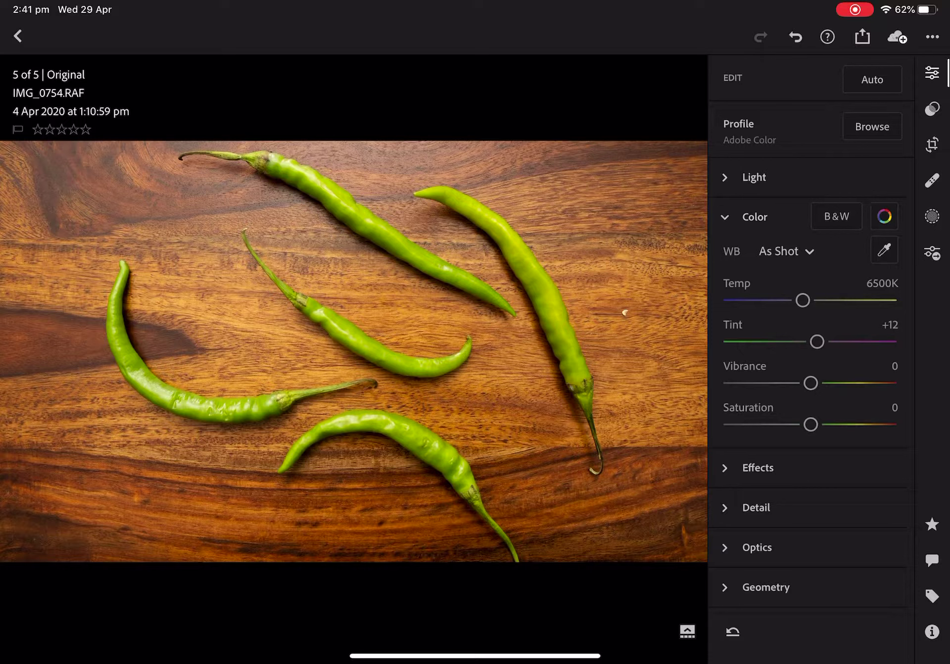
pyautogui.moveTo(803, 300)
pyautogui.mouseDown()
pyautogui.moveTo(825, 300)
pyautogui.moveTo(817, 300)
pyautogui.mouseUp()
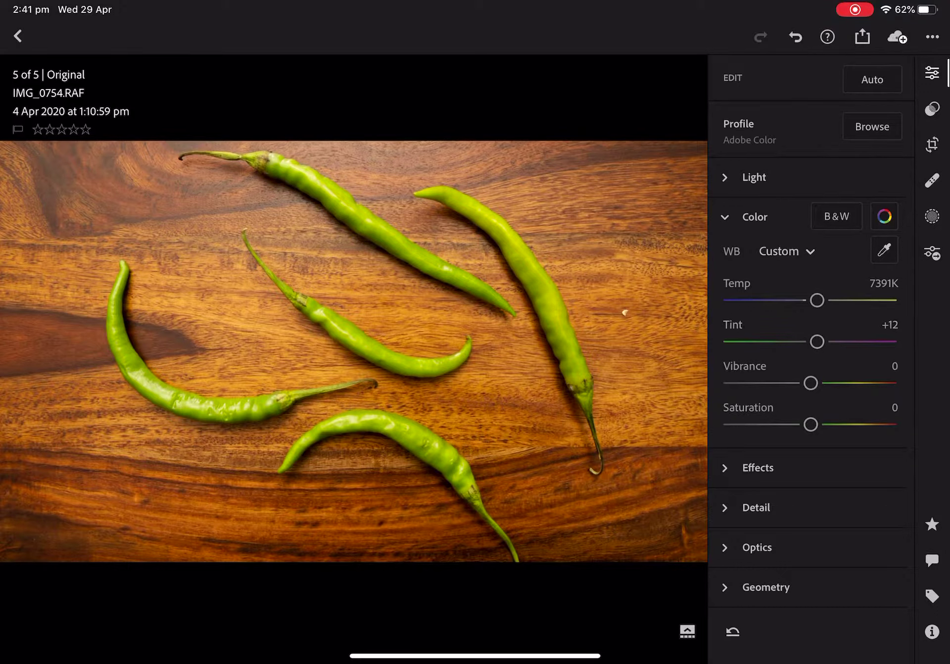
pyautogui.moveTo(811, 383)
pyautogui.mouseDown()
pyautogui.moveTo(789, 383)
pyautogui.moveTo(804, 383)
pyautogui.mouseUp()
pyautogui.moveTo(811, 424); pyautogui.dragTo(814, 425)
# In Color Mix, set greens to Hue +30, Saturation +17 and Luminance -15.
pyautogui.click(800, 501)
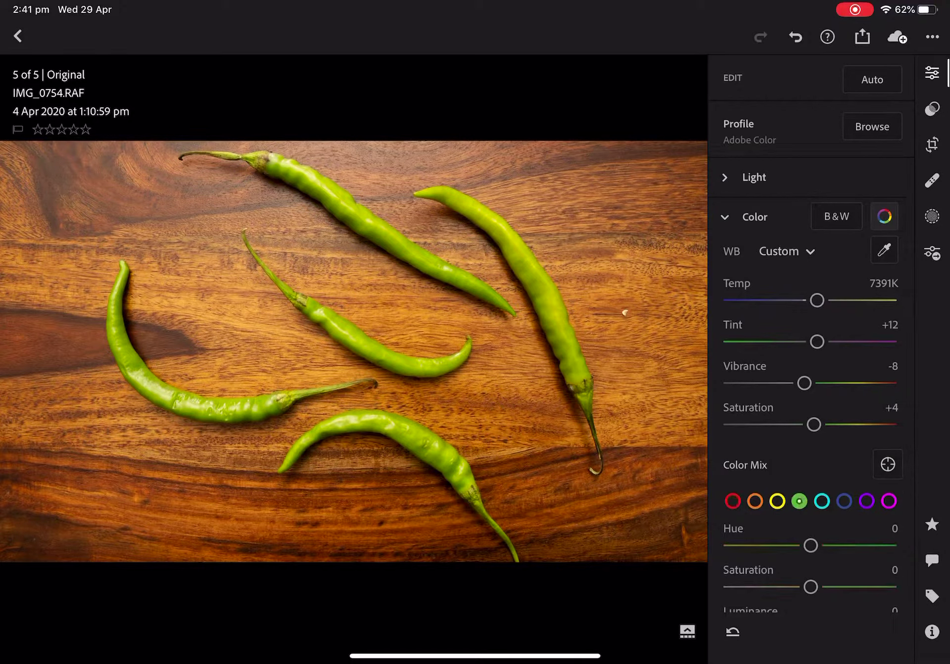
pyautogui.moveTo(811, 587)
pyautogui.mouseDown()
pyautogui.moveTo(838, 587)
pyautogui.moveTo(824, 587)
pyautogui.mouseUp()
pyautogui.moveTo(811, 546)
pyautogui.mouseDown()
pyautogui.moveTo(770, 546)
pyautogui.moveTo(876, 545)
pyautogui.moveTo(810, 537)
pyautogui.moveTo(843, 537)
pyautogui.moveTo(835, 536)
pyautogui.mouseUp()
pyautogui.scroll(-1, 854, 545)
pyautogui.scroll(-1, 811, 347)
pyautogui.moveTo(810, 603)
pyautogui.mouseDown()
pyautogui.moveTo(790, 603)
pyautogui.moveTo(821, 603)
pyautogui.moveTo(786, 603)
pyautogui.moveTo(798, 602)
pyautogui.mouseUp()
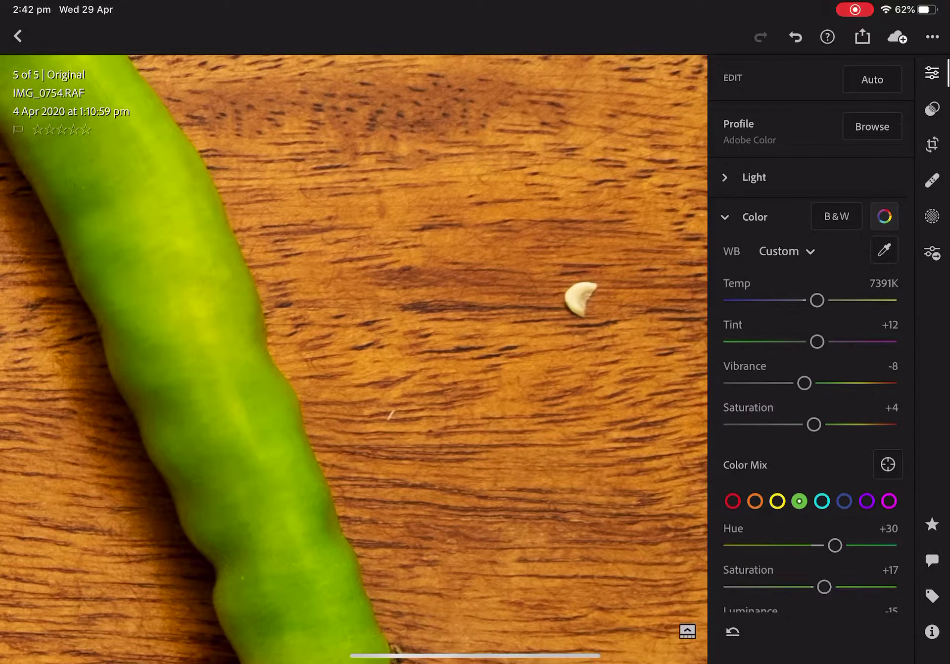
# Heal away the seed on the wood with a size 74 Healing Brush.
pyautogui.click(932, 216)
pyautogui.click(932, 180)
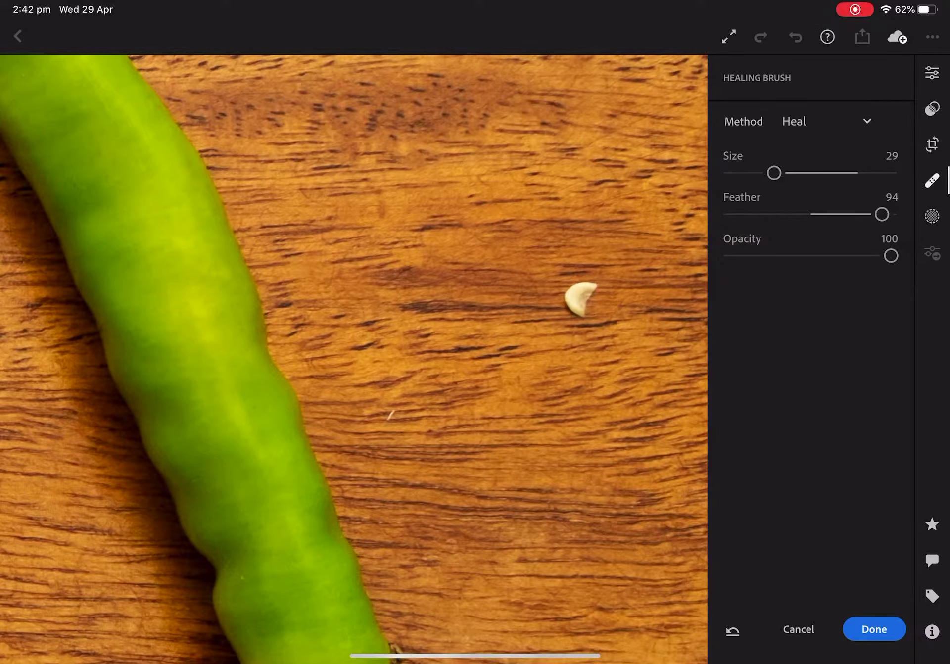
pyautogui.moveTo(774, 173); pyautogui.dragTo(847, 173)
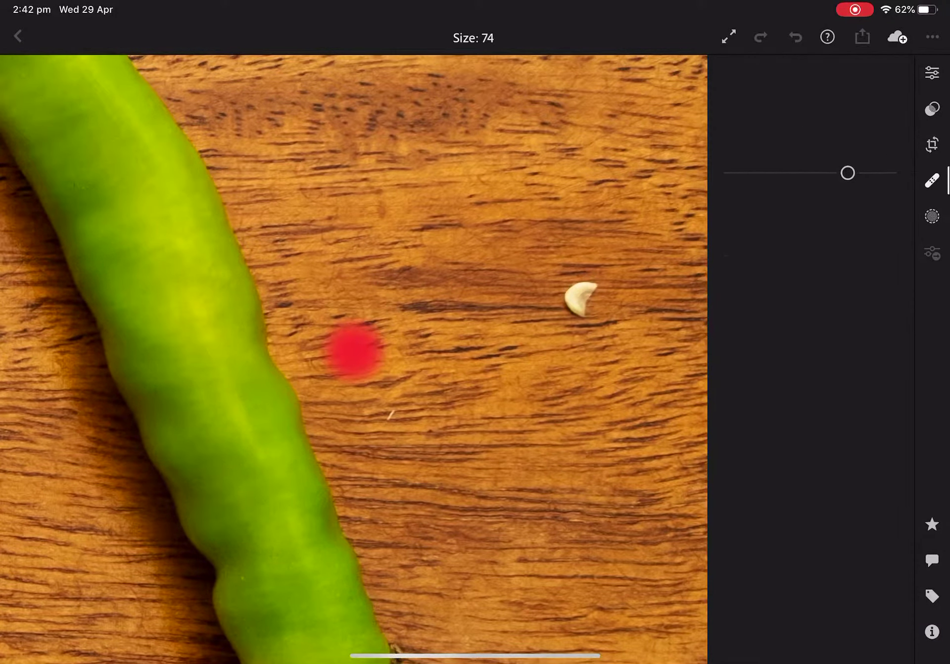
pyautogui.click(583, 297)
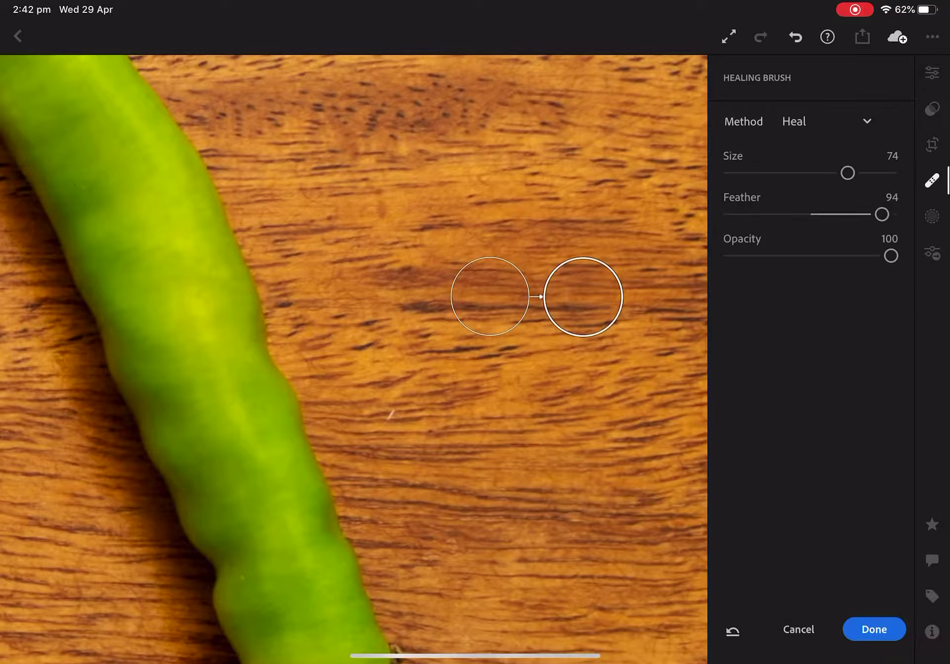
pyautogui.click(874, 629)
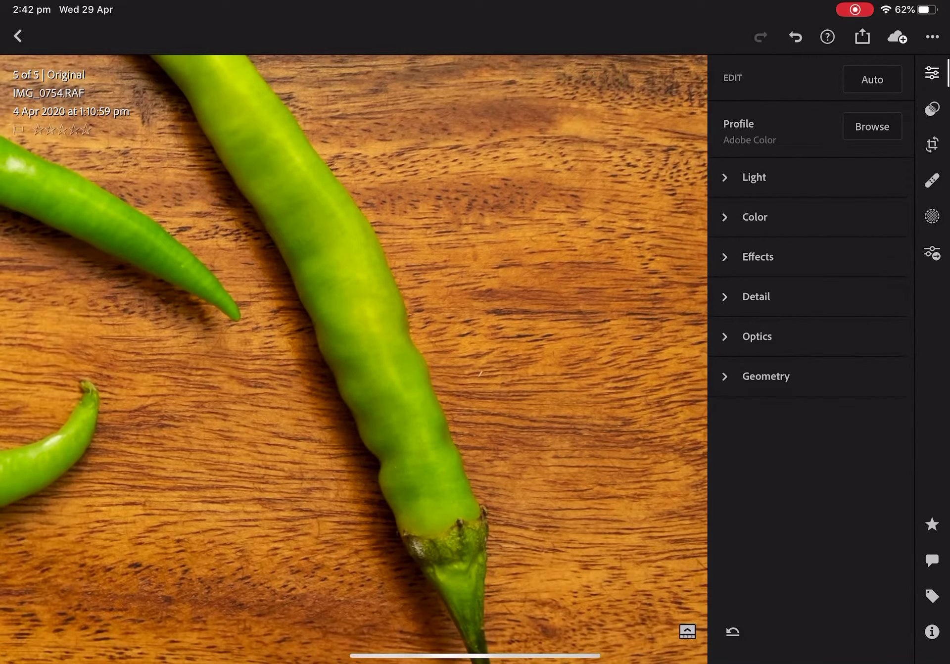
# Zoom in on the wood grain and heal a dark spot near its centre.
pyautogui.doubleClick(663, 297)
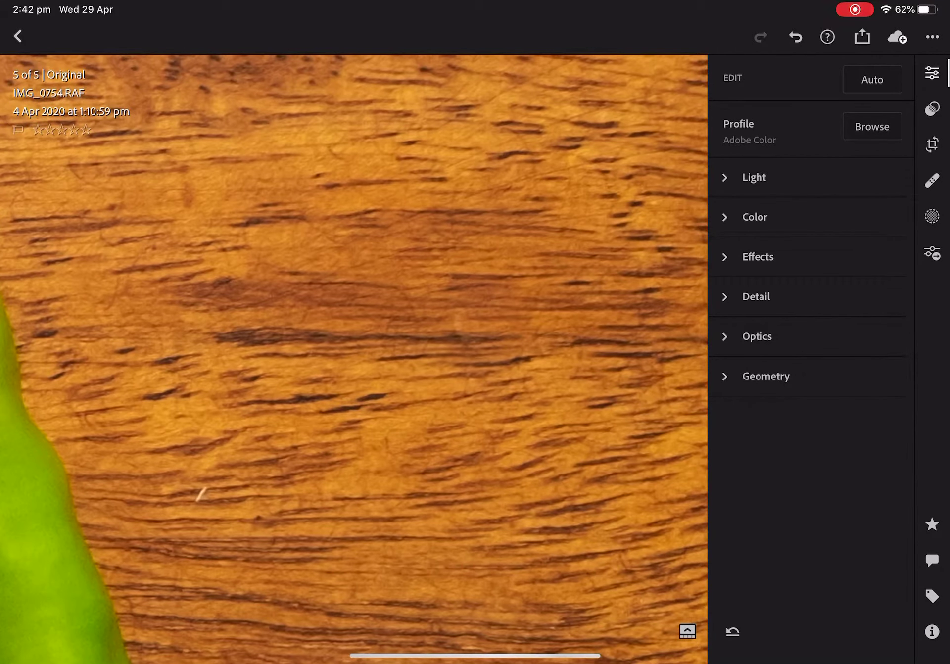
pyautogui.click(932, 215)
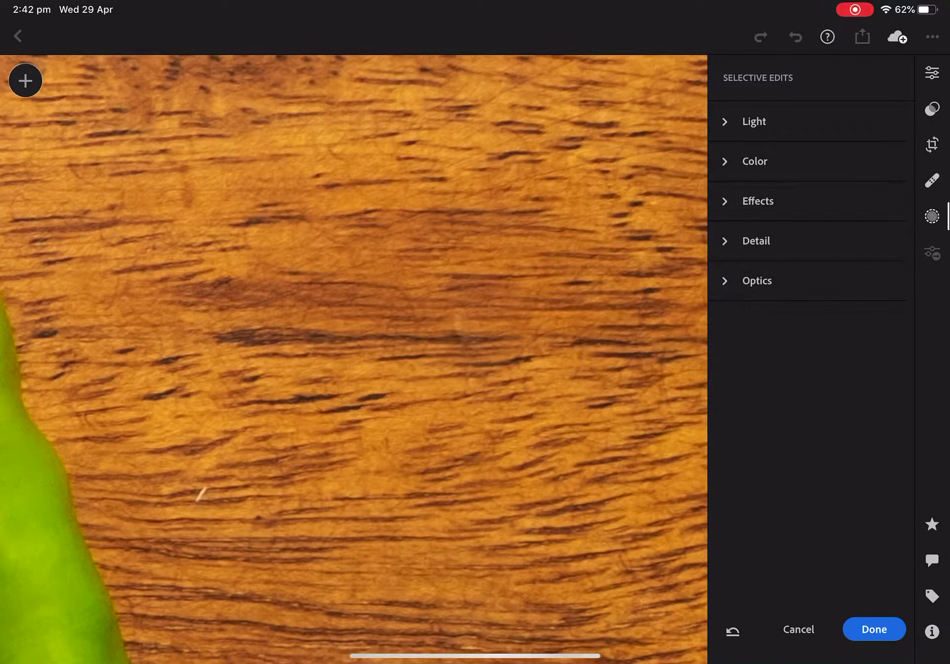
pyautogui.press('f')
pyautogui.press('f')
pyautogui.click(932, 181)
pyautogui.click(506, 329)
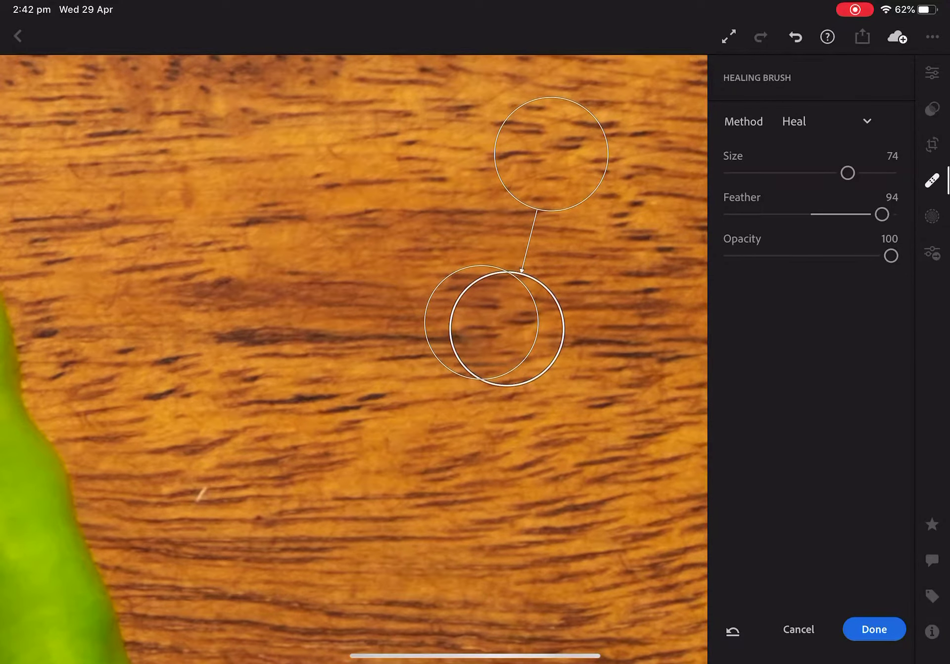
# Repaint the heal over the dark grain mark several times using undo and redo, then finish.
pyautogui.hotkey('ctrl', 'z')
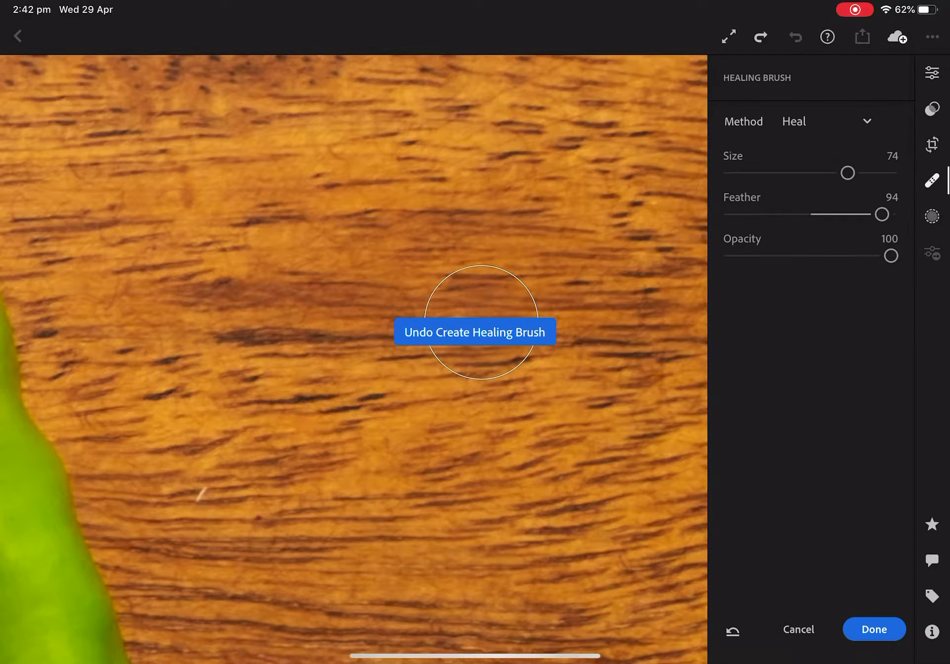
pyautogui.moveTo(505, 309); pyautogui.dragTo(518, 324)
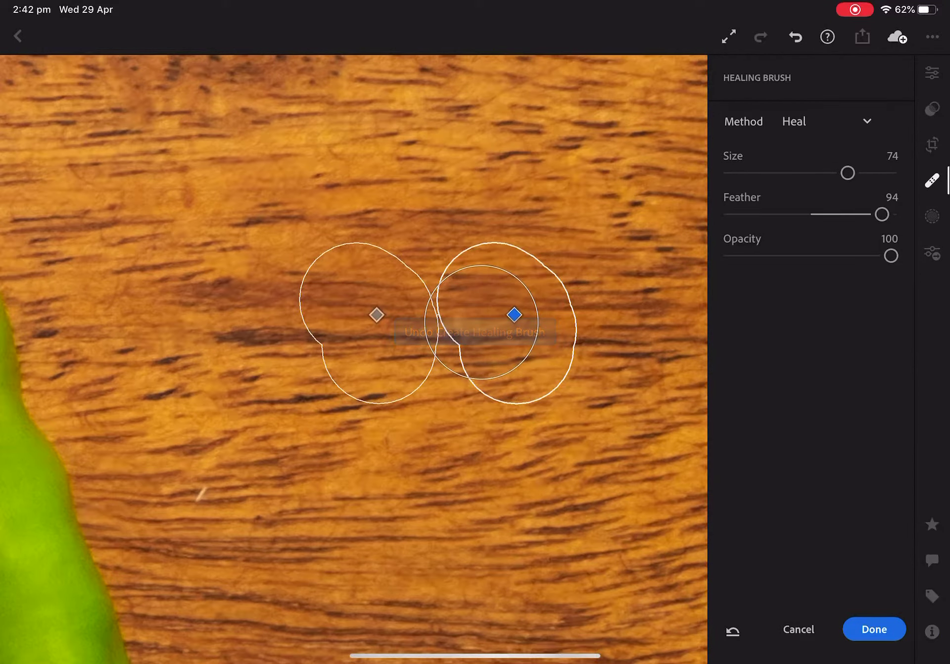
pyautogui.hotkey('ctrl', 'z')
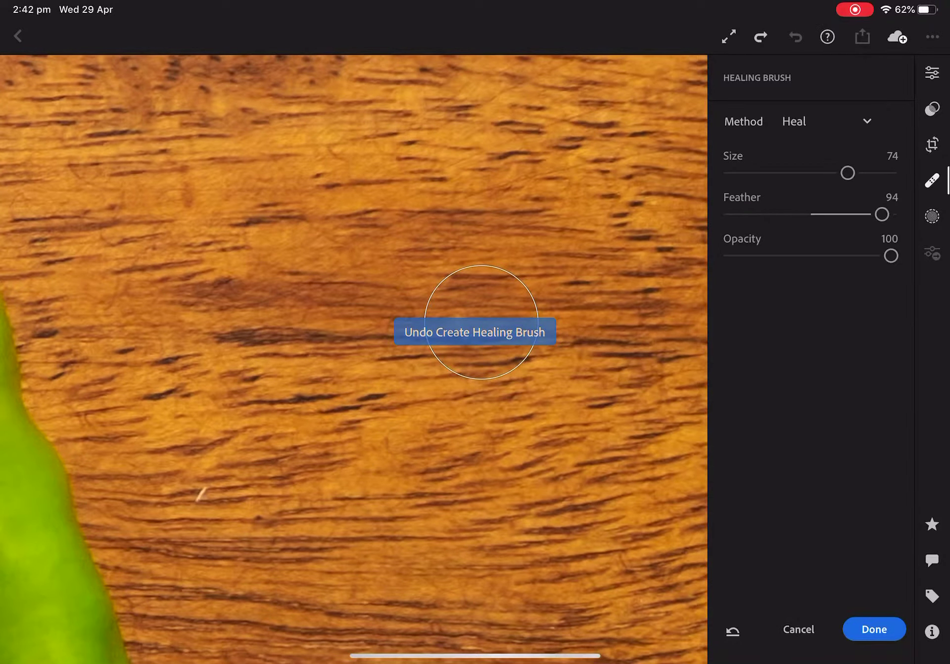
pyautogui.moveTo(431, 319)
pyautogui.mouseDown()
pyautogui.moveTo(554, 312)
pyautogui.moveTo(495, 396)
pyautogui.mouseUp()
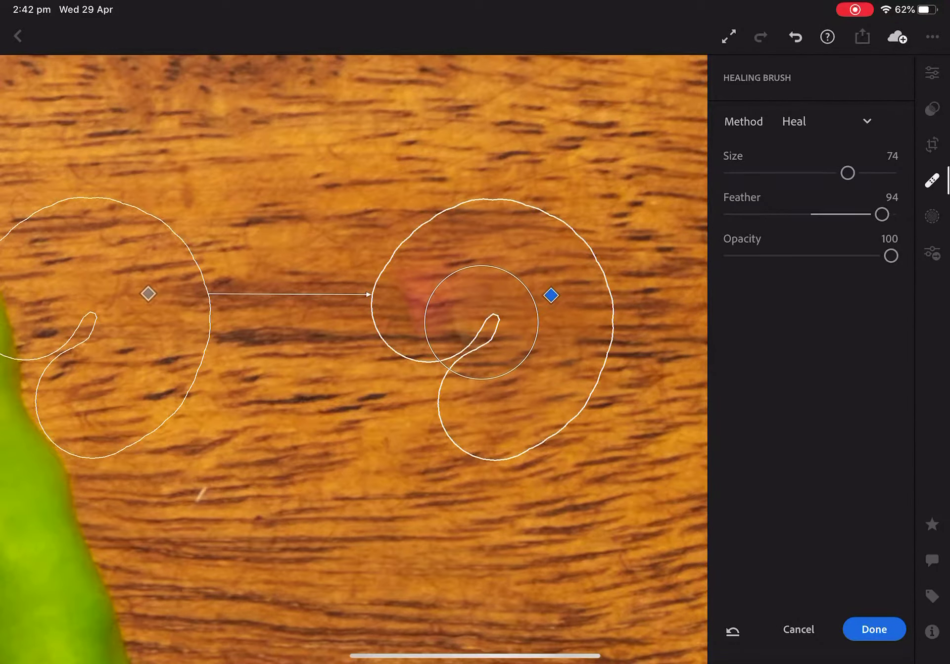
pyautogui.hotkey('ctrl', 'z')
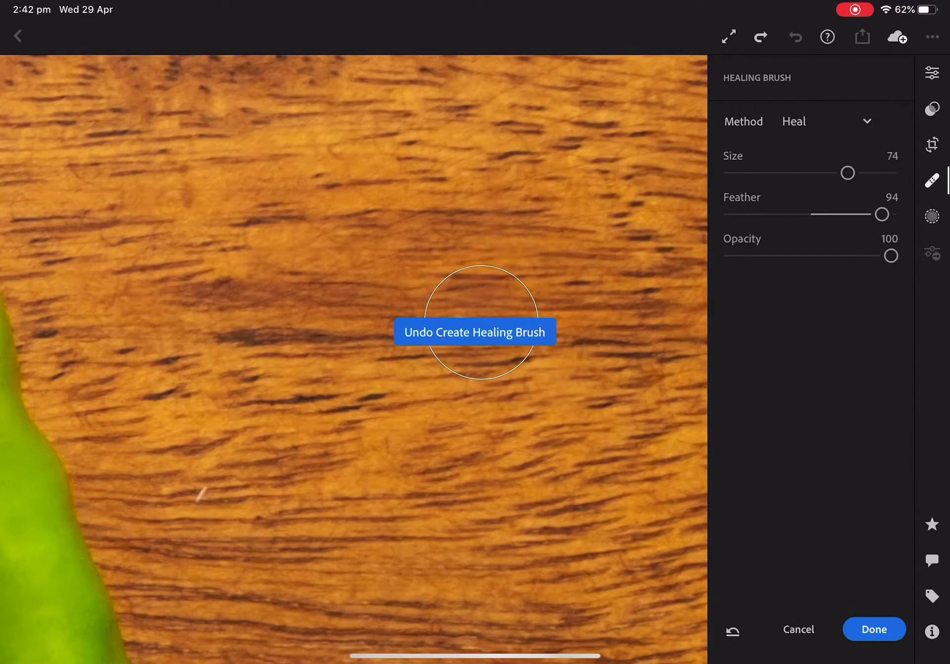
pyautogui.hotkey('ctrl', 'shift', 'z')
pyautogui.click(874, 629)
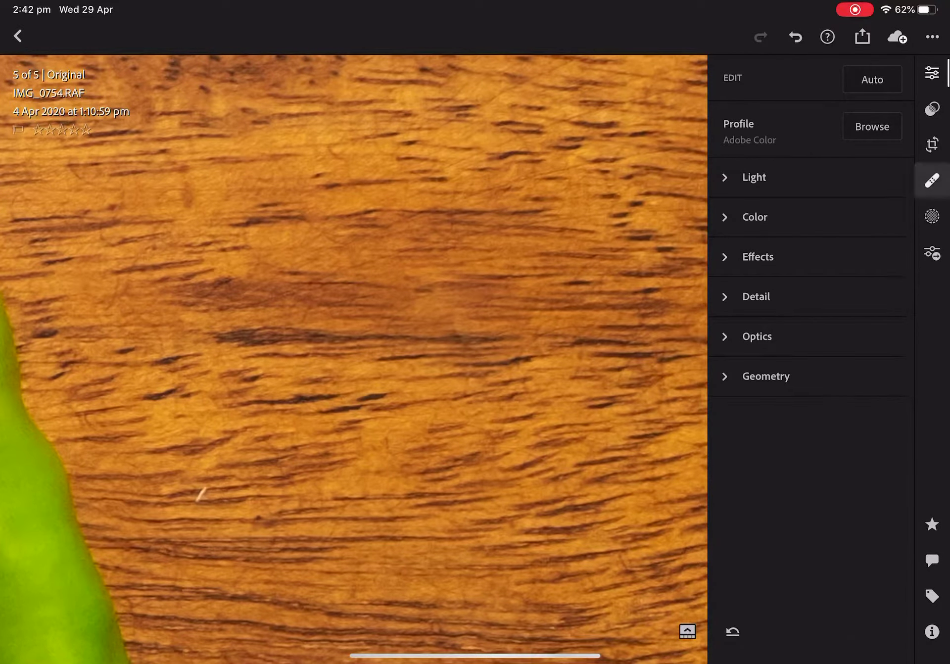
# Move the existing heal spot's source to another wood patch and adjust its feather.
pyautogui.click(932, 180)
pyautogui.click(481, 322)
pyautogui.moveTo(345, 321)
pyautogui.mouseDown()
pyautogui.moveTo(334, 358)
pyautogui.moveTo(337, 336)
pyautogui.mouseUp()
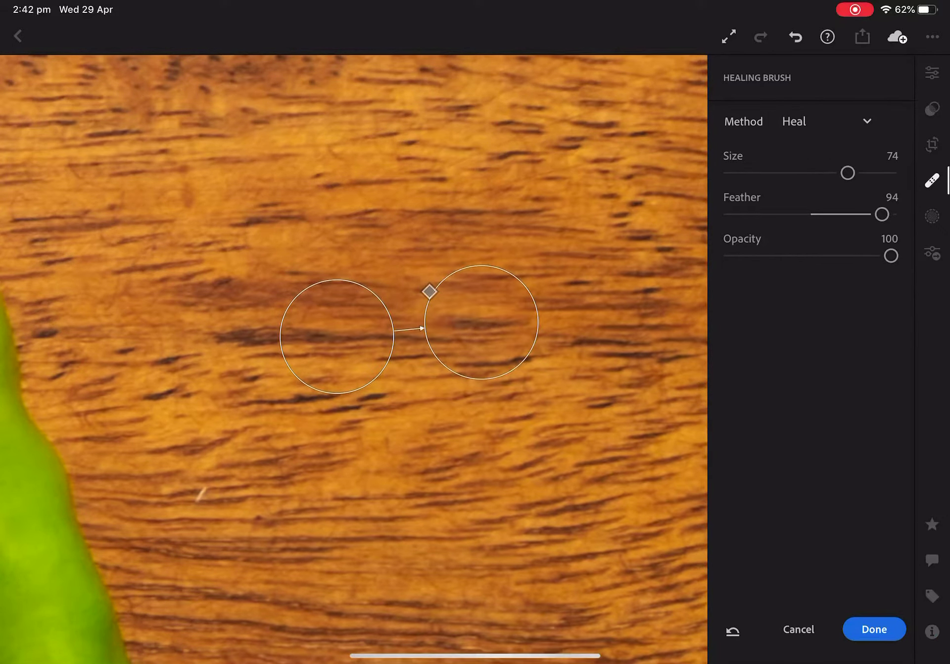
pyautogui.moveTo(882, 215)
pyautogui.mouseDown()
pyautogui.moveTo(891, 215)
pyautogui.moveTo(850, 215)
pyautogui.moveTo(862, 214)
pyautogui.mouseUp()
pyautogui.click(874, 629)
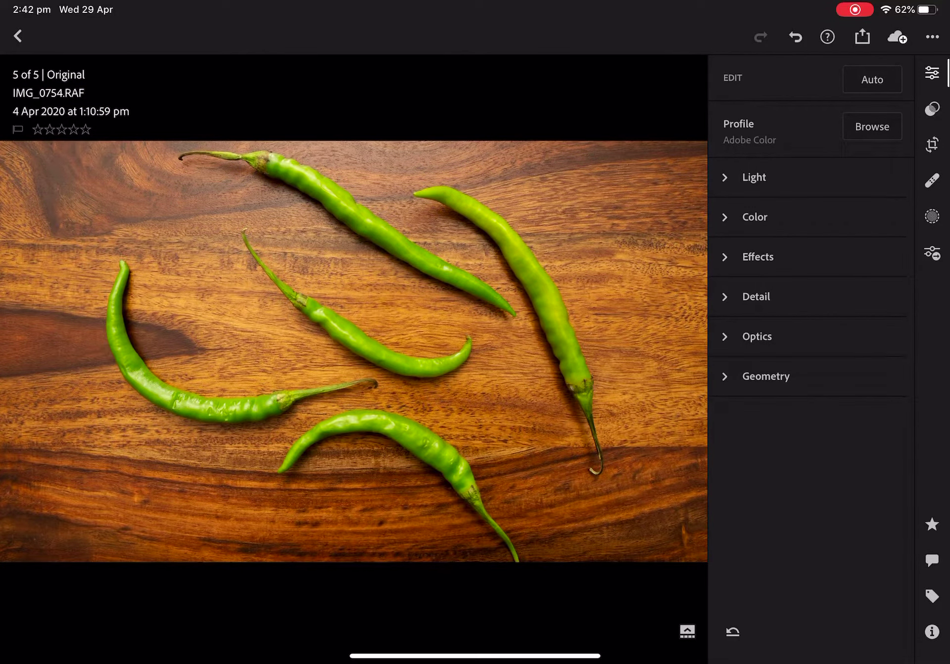
pyautogui.click(755, 217)
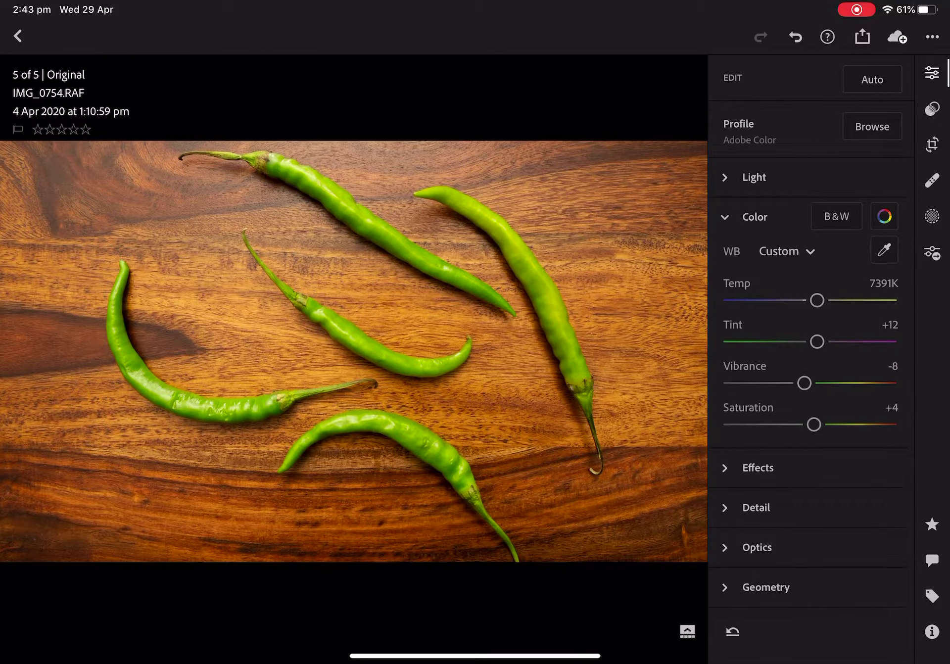
# In Effects, set Texture +23, Clarity +7 and Dehaze -5.
pyautogui.click(758, 468)
pyautogui.moveTo(811, 305); pyautogui.dragTo(829, 305)
pyautogui.moveTo(811, 346); pyautogui.dragTo(816, 347)
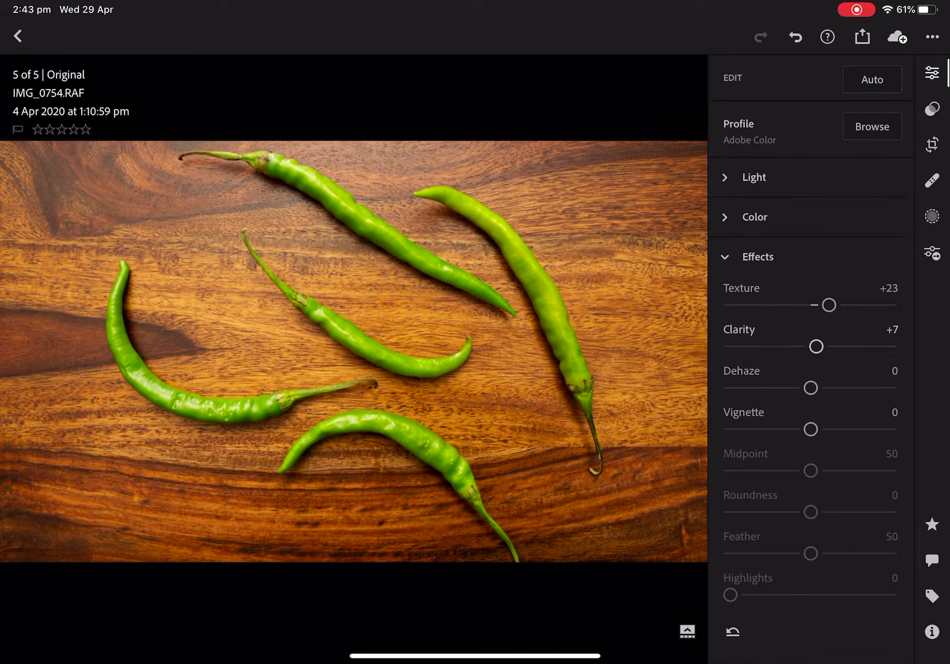
pyautogui.moveTo(811, 388)
pyautogui.mouseDown()
pyautogui.moveTo(791, 388)
pyautogui.moveTo(807, 388)
pyautogui.mouseUp()
# Enable Lens Corrections in Optics and compare the before and after views.
pyautogui.click(757, 256)
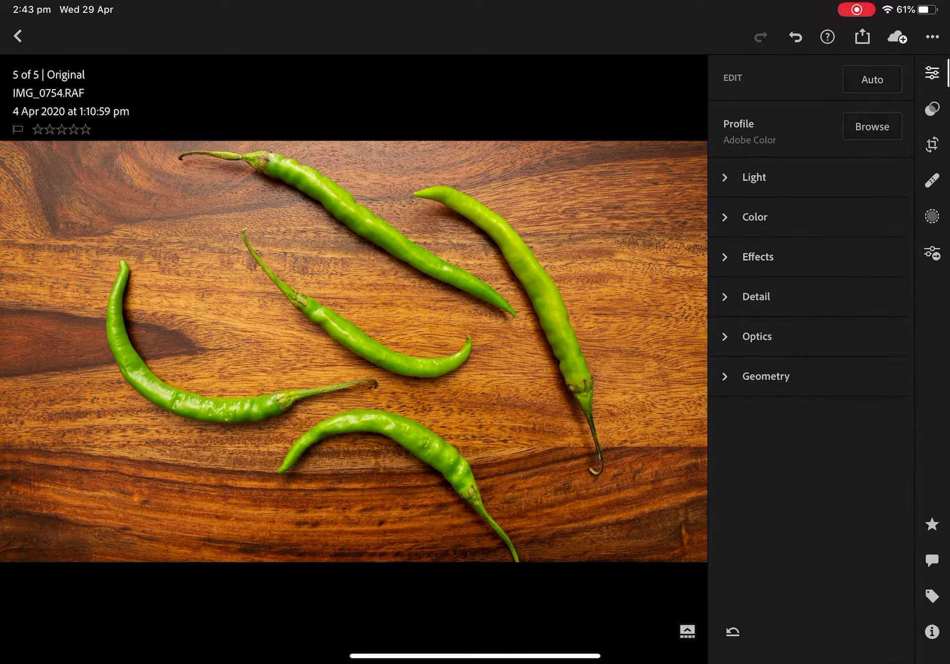
pyautogui.click(757, 336)
pyautogui.click(881, 415)
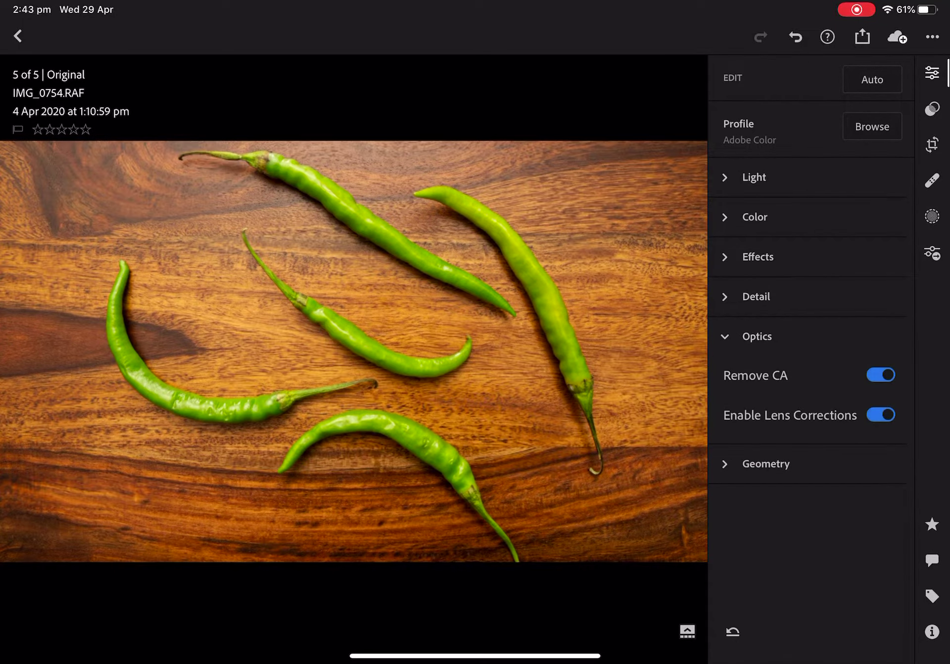
pyautogui.click(758, 256)
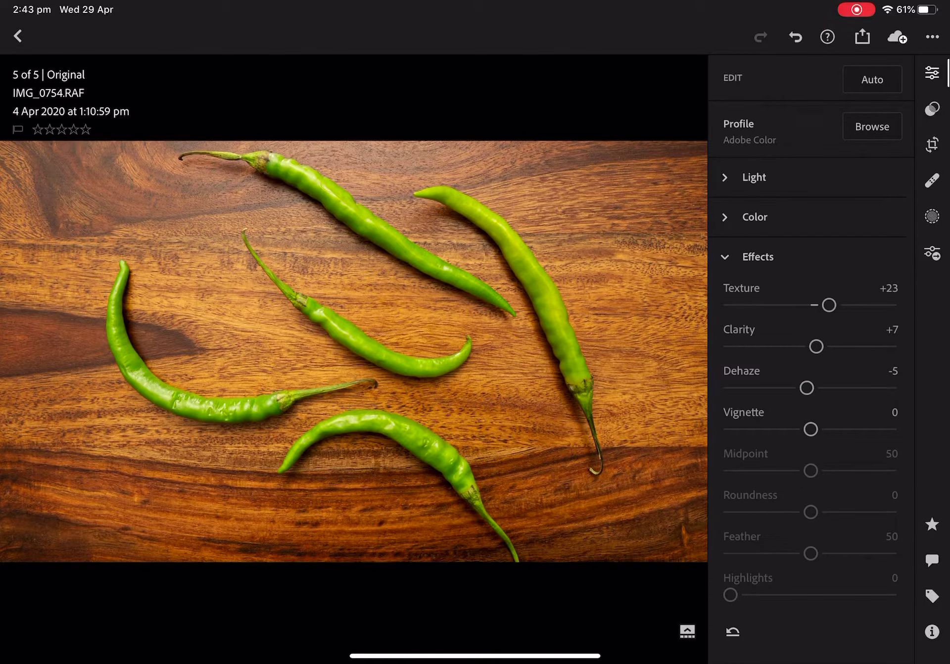
pyautogui.click(758, 256)
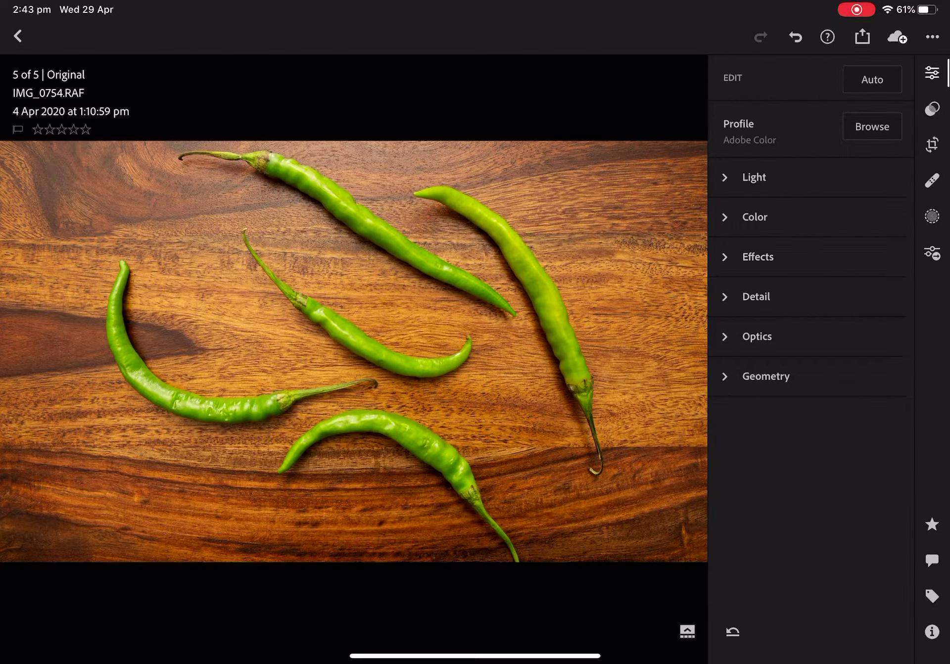
pyautogui.click(625, 313)
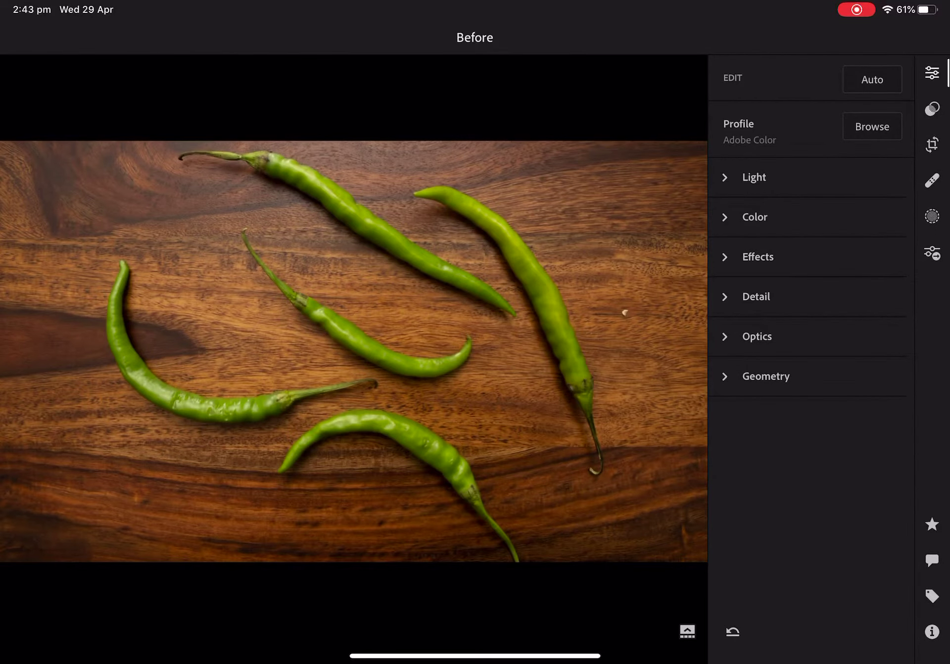
pyautogui.click(625, 312)
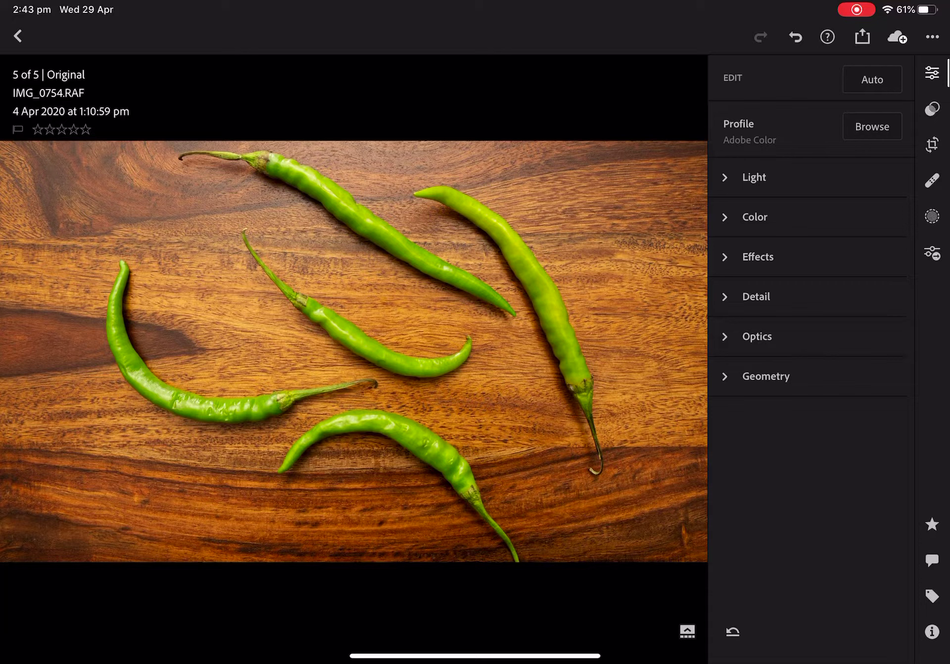
pyautogui.click(933, 216)
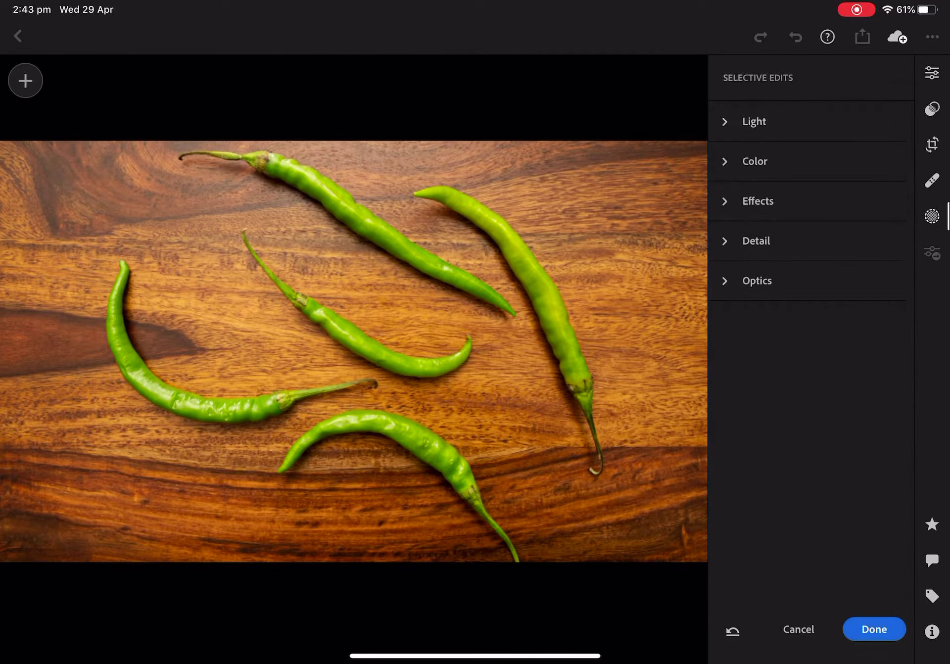
# Add a diagonal linear gradient with Exposure -0.14, Contrast +57 and Highlights +19.
pyautogui.click(25, 80)
pyautogui.click(95, 79)
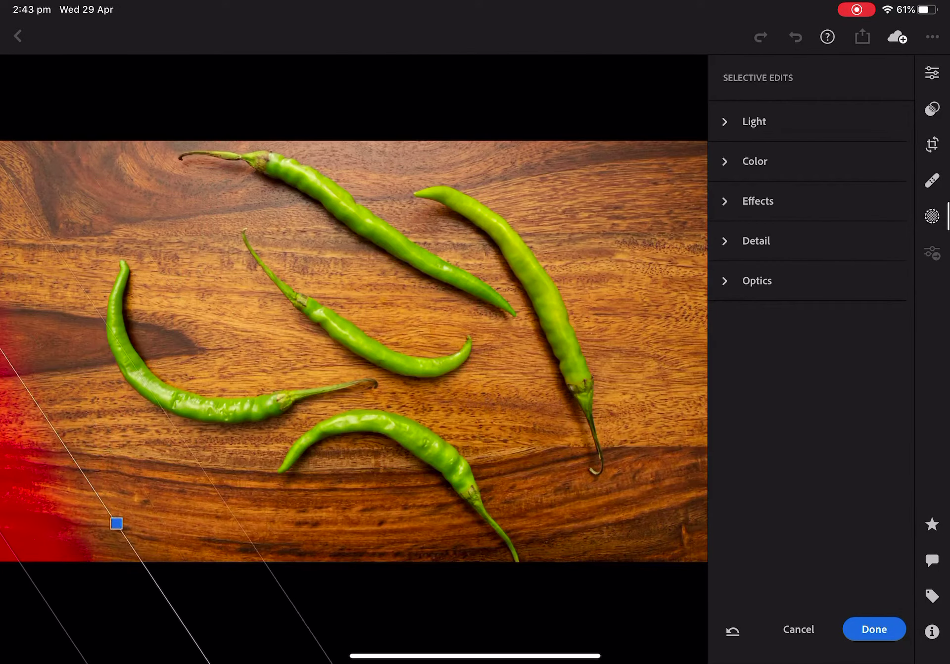
pyautogui.moveTo(117, 520); pyautogui.dragTo(346, 328)
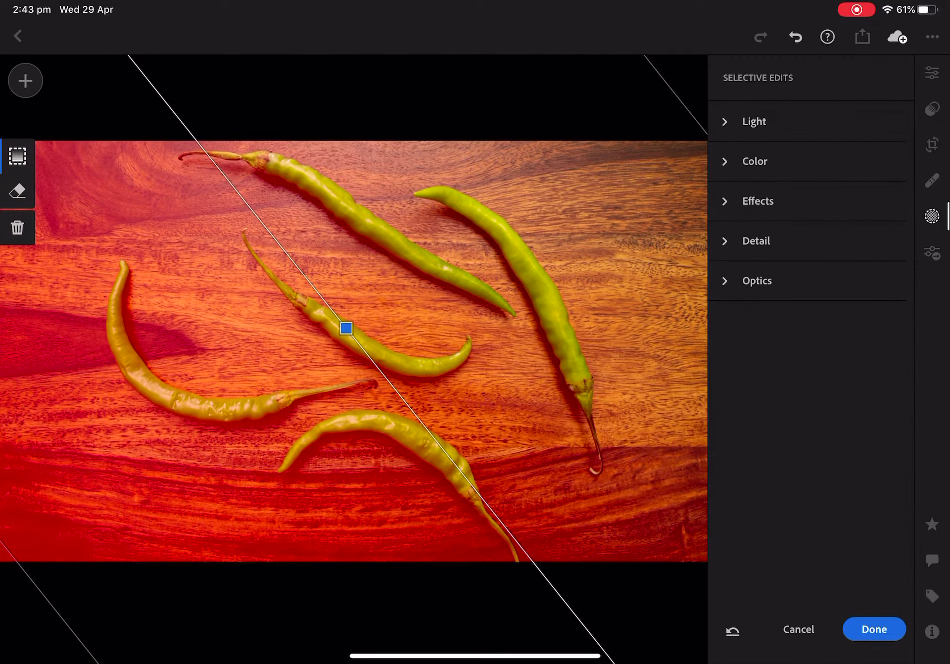
pyautogui.click(755, 121)
pyautogui.moveTo(811, 170)
pyautogui.mouseDown()
pyautogui.moveTo(782, 170)
pyautogui.moveTo(825, 170)
pyautogui.moveTo(807, 170)
pyautogui.mouseUp()
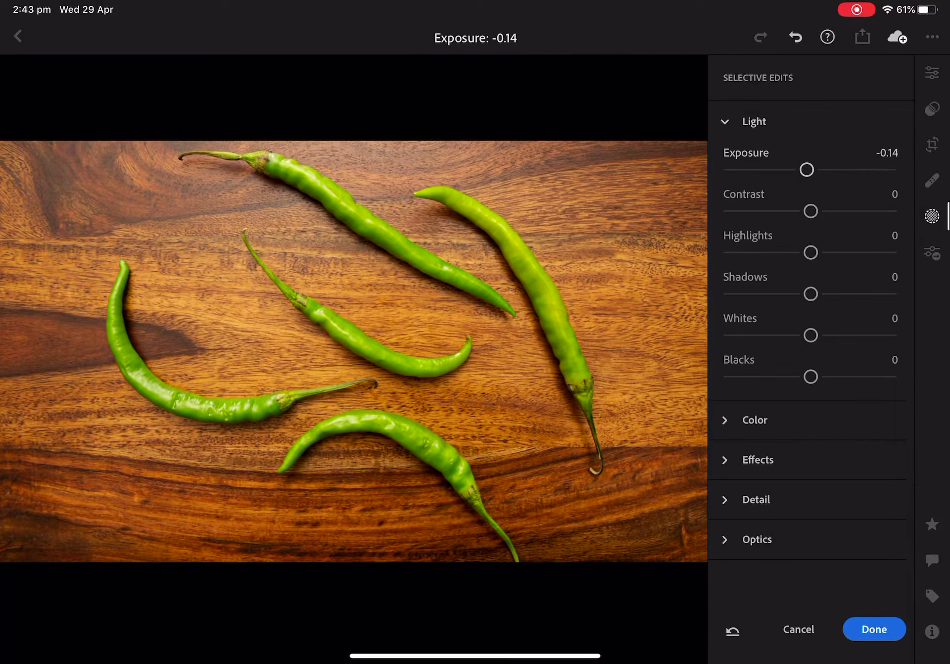
pyautogui.moveTo(811, 211); pyautogui.dragTo(862, 212)
pyautogui.moveTo(811, 253)
pyautogui.mouseDown()
pyautogui.moveTo(758, 253)
pyautogui.moveTo(850, 253)
pyautogui.moveTo(830, 253)
pyautogui.mouseUp()
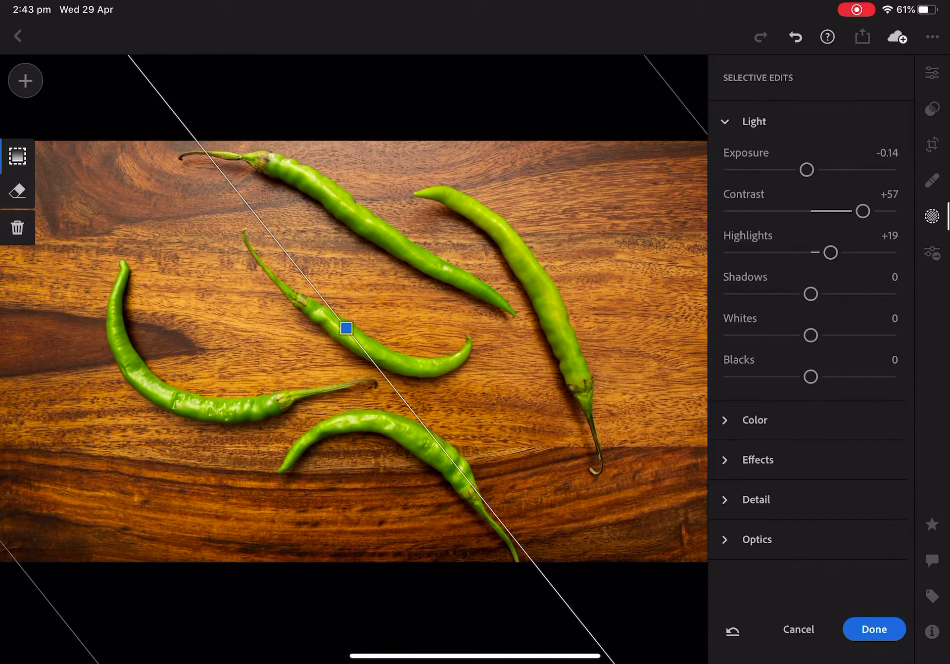
# Give the gradient Clarity +31, Texture +12 and a little sharpness, then set overall Sharpening to 56.
pyautogui.click(757, 460)
pyautogui.moveTo(811, 290); pyautogui.dragTo(836, 291)
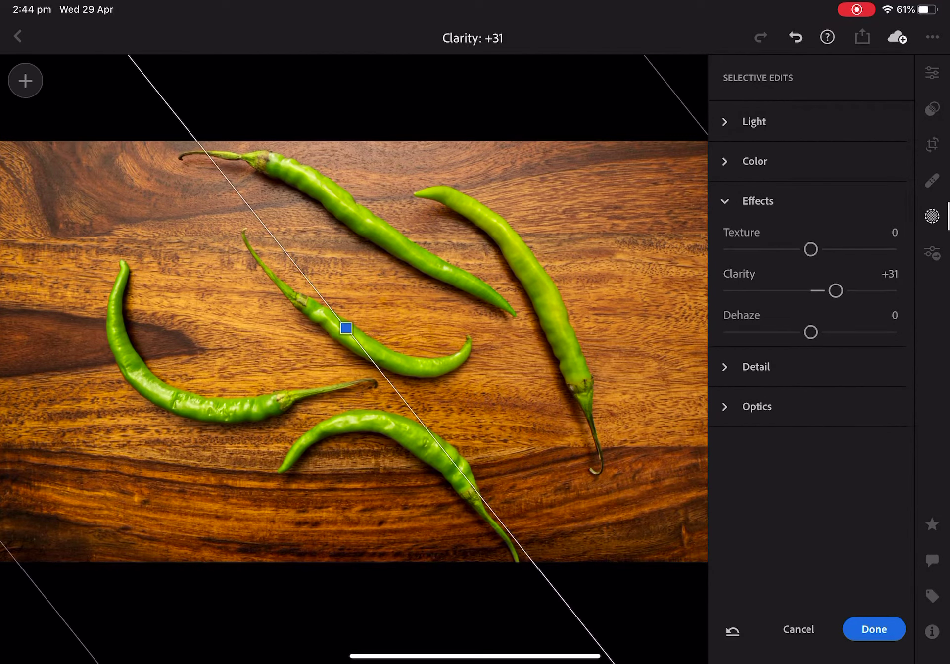
pyautogui.moveTo(811, 249); pyautogui.dragTo(821, 249)
pyautogui.click(756, 366)
pyautogui.moveTo(810, 330); pyautogui.dragTo(818, 331)
pyautogui.click(874, 629)
pyautogui.click(757, 296)
pyautogui.moveTo(773, 345); pyautogui.dragTo(791, 345)
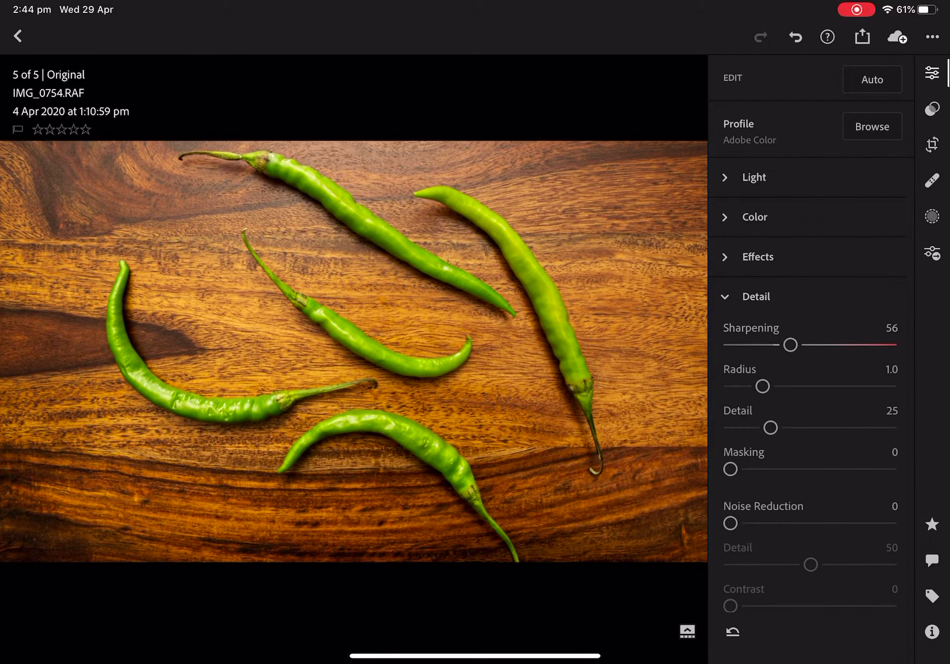
# Raise the sharpening Masking slightly and compare against the original.
pyautogui.moveTo(731, 469); pyautogui.dragTo(745, 469)
pyautogui.click(625, 312)
pyautogui.click(625, 313)
pyautogui.click(756, 297)
# Add a vignette of -11 with Midpoint 0, Roundness +20 and Feather 100, then compare before/after.
pyautogui.click(757, 256)
pyautogui.moveTo(810, 429); pyautogui.dragTo(730, 429)
pyautogui.moveTo(811, 471); pyautogui.dragTo(730, 471)
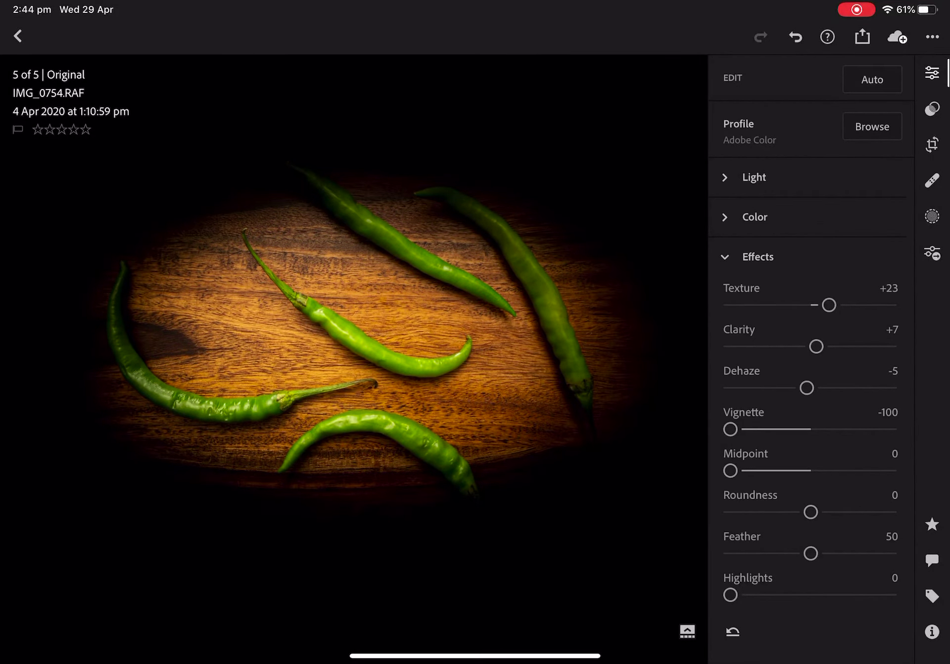
pyautogui.moveTo(811, 512)
pyautogui.mouseDown()
pyautogui.moveTo(795, 512)
pyautogui.moveTo(826, 512)
pyautogui.mouseUp()
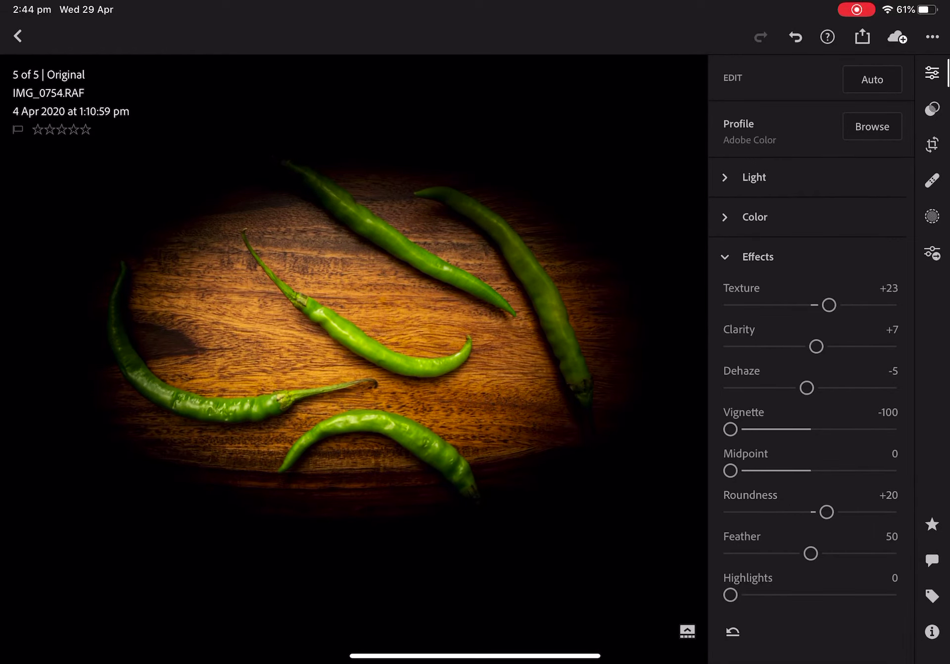
pyautogui.moveTo(811, 553); pyautogui.dragTo(891, 553)
pyautogui.moveTo(730, 429); pyautogui.dragTo(802, 429)
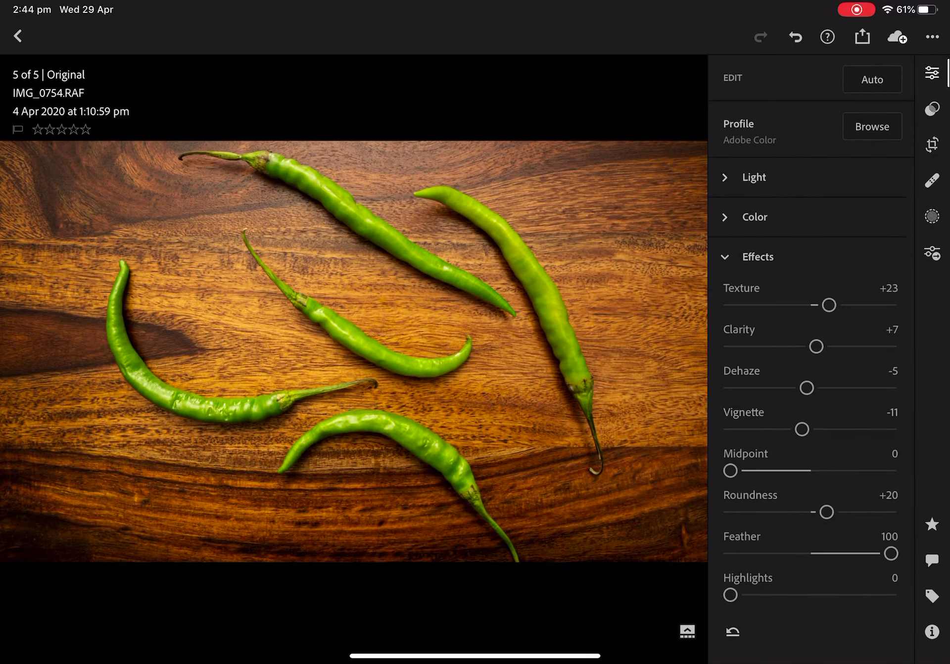
pyautogui.click(625, 313)
pyautogui.click(625, 313)
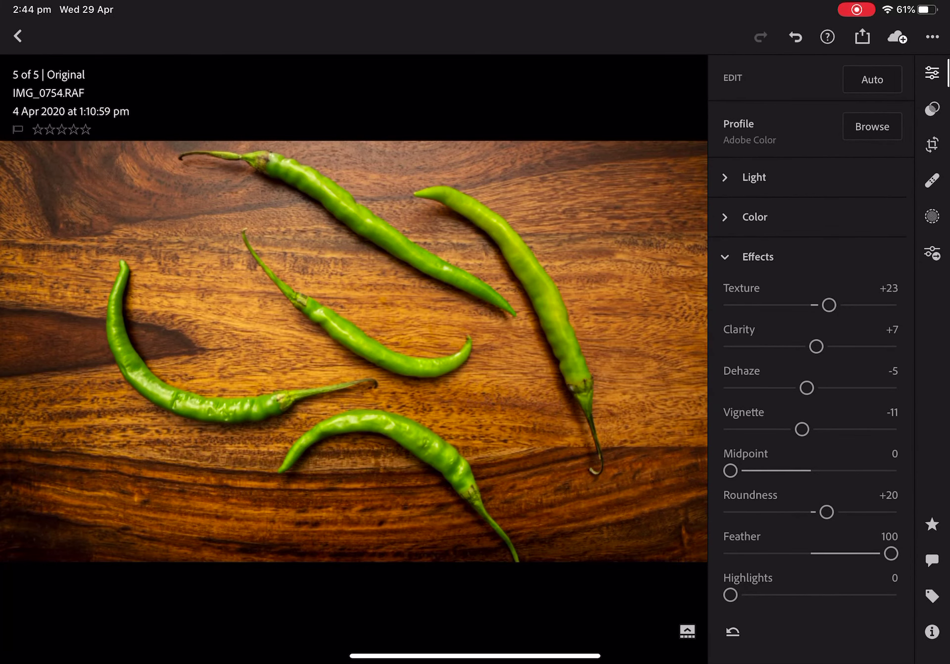